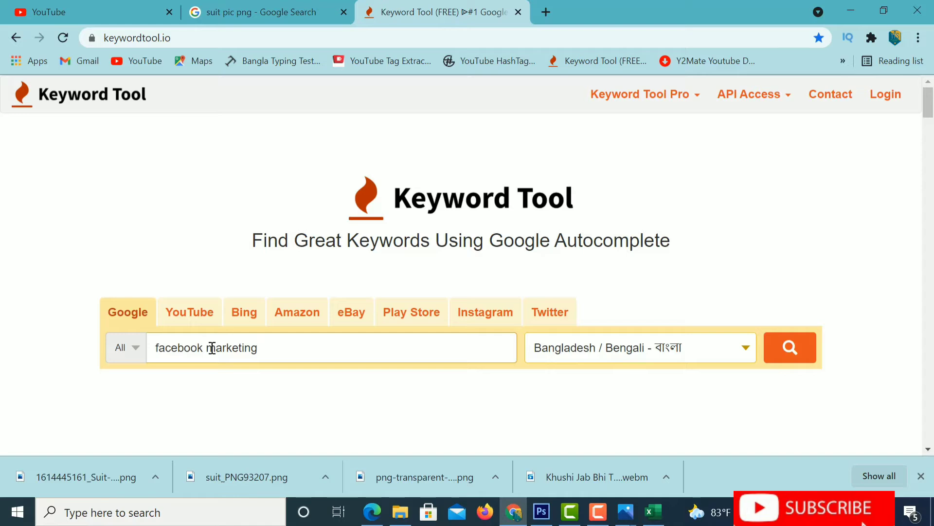
# - Search Google keyword suggestions for "facebook marketing" with Bangladesh / Bengali and mark the "bangla" and "gig" suggestions
pyautogui.click(779, 349)
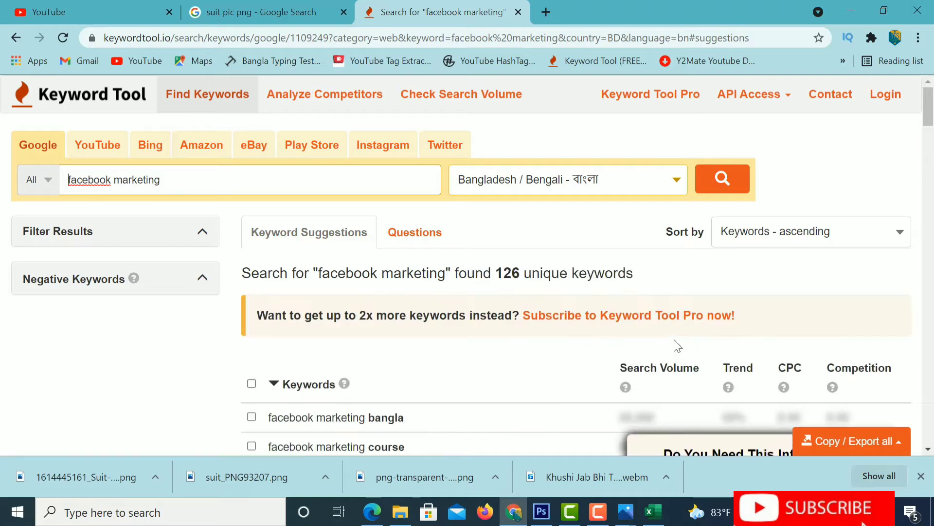
pyautogui.scroll(-3, 681, 345)
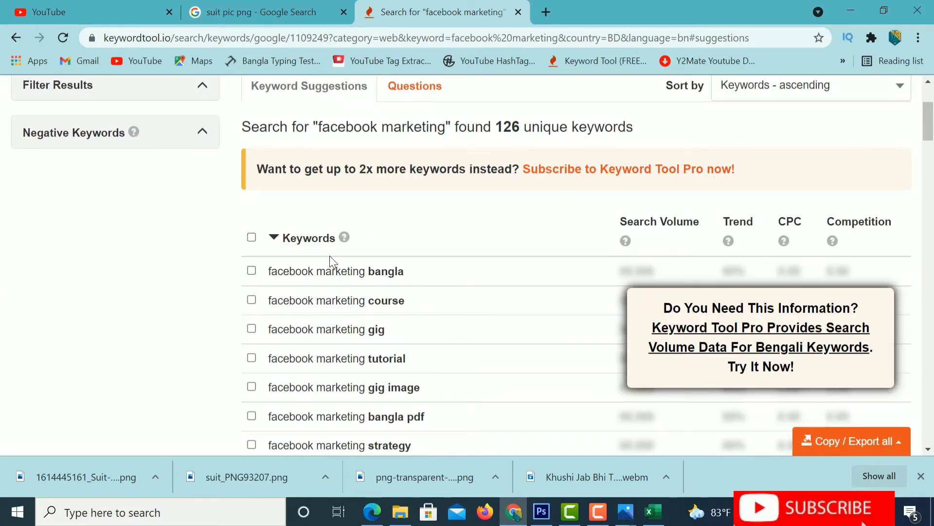
pyautogui.moveTo(409, 272); pyautogui.dragTo(278, 273)
pyautogui.moveTo(409, 300); pyautogui.dragTo(281, 316)
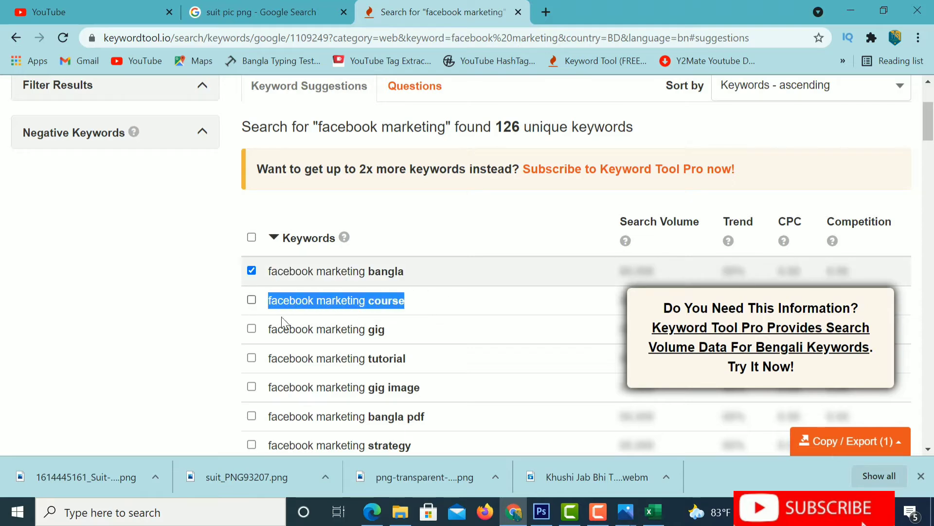
pyautogui.moveTo(396, 335); pyautogui.dragTo(295, 329)
# - Look through the remaining suggestions to the end of the first page, marking "ফেসবুক মার্কেটিং কি"
pyautogui.scroll(-3, 428, 308)
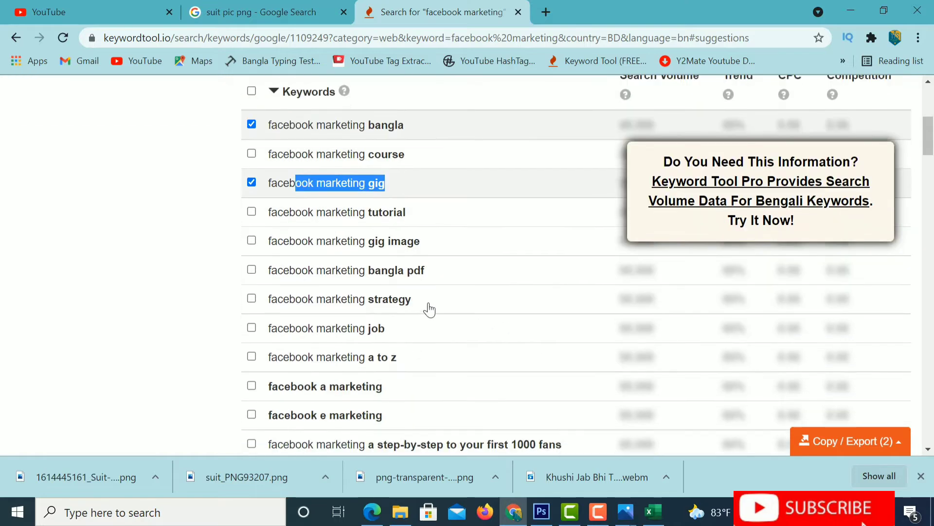
pyautogui.scroll(-12, 395, 363)
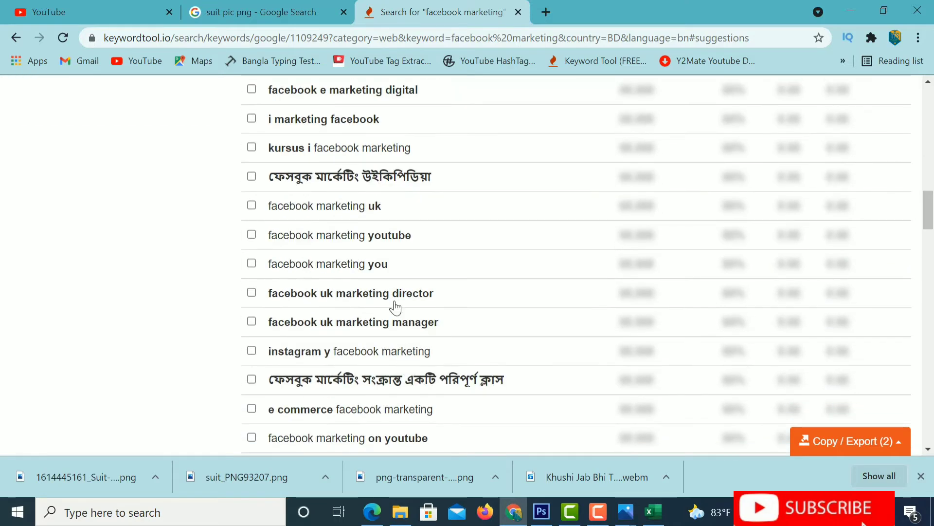
pyautogui.scroll(-5, 434, 317)
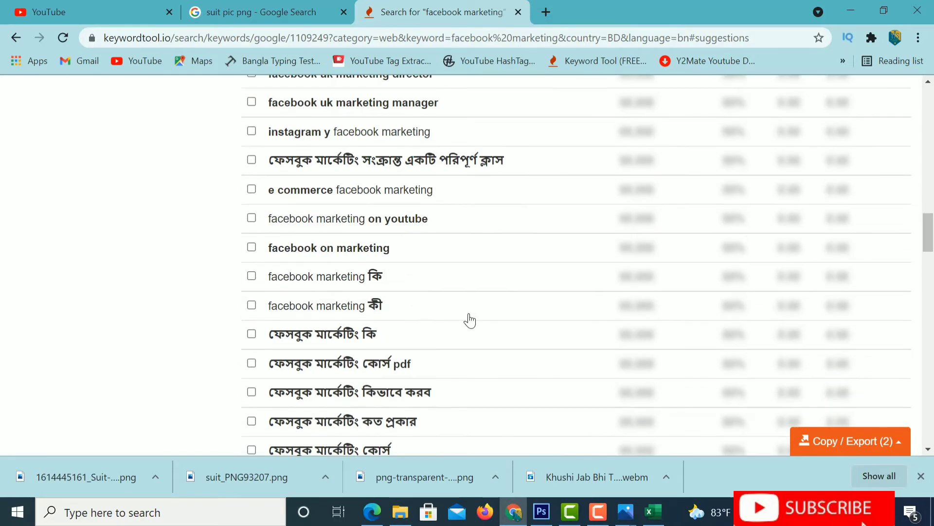
pyautogui.scroll(-5, 472, 321)
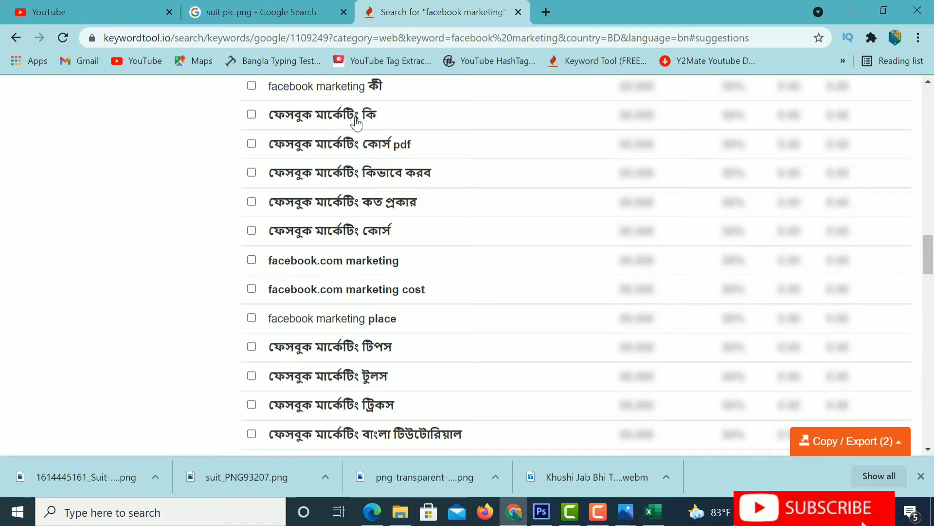
pyautogui.moveTo(398, 118); pyautogui.dragTo(285, 115)
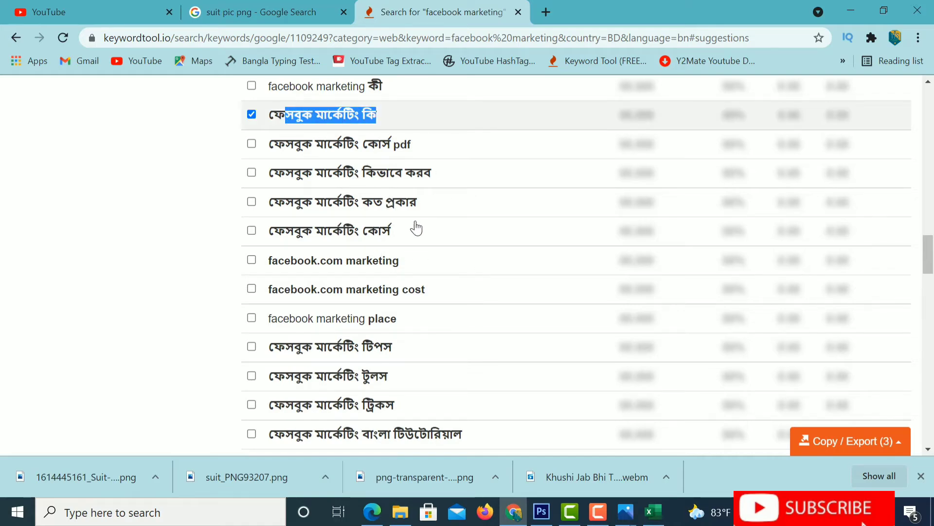
pyautogui.scroll(-5, 411, 288)
pyautogui.scroll(-3, 407, 370)
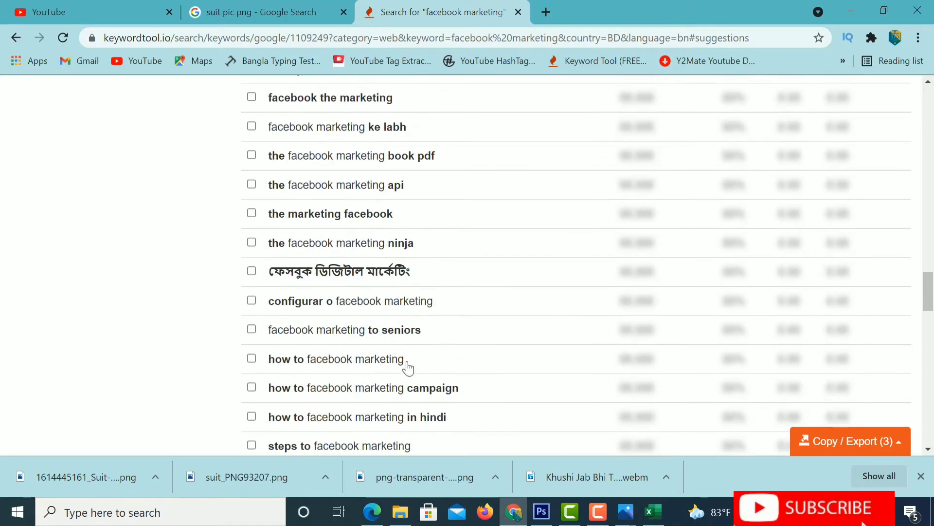
pyautogui.scroll(-15, 412, 299)
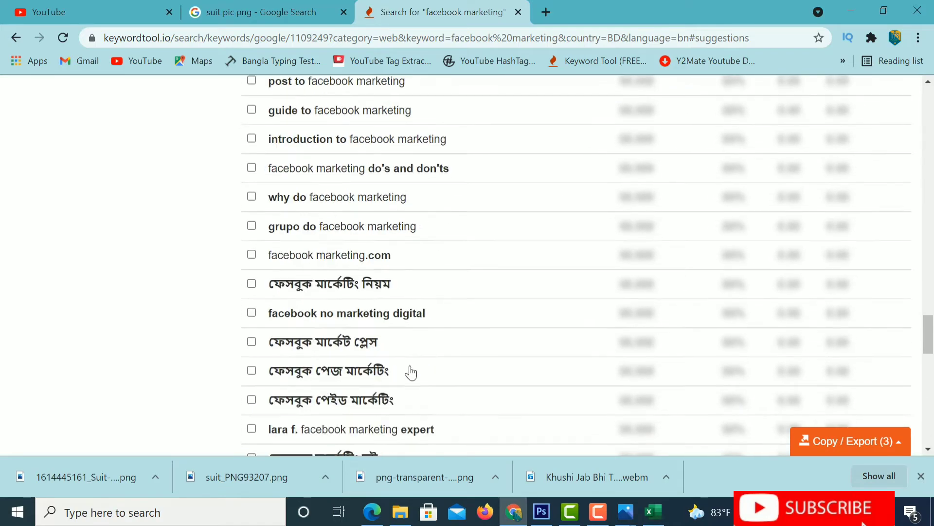
pyautogui.scroll(-6, 423, 362)
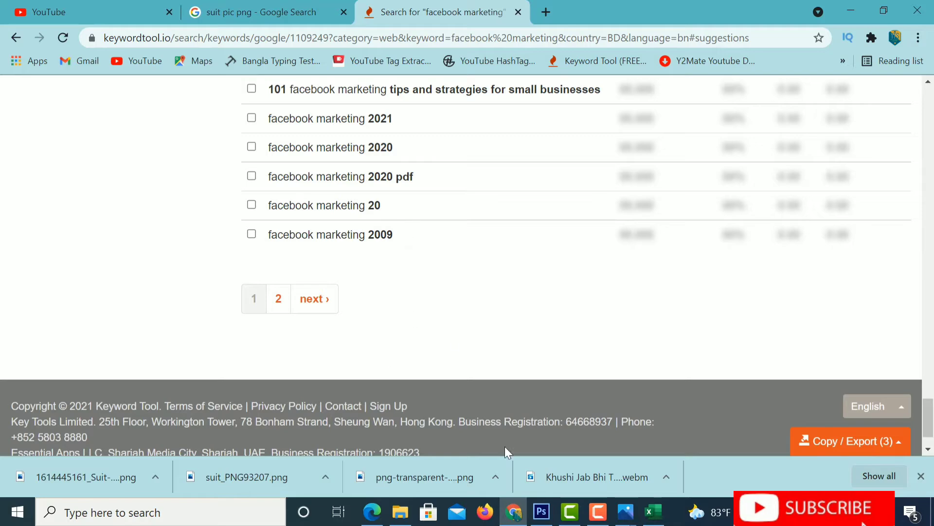
# - Check the Screenshot_4.jpg gig image in Photos, then bring up the export options for the marked keywords
pyautogui.click(642, 443)
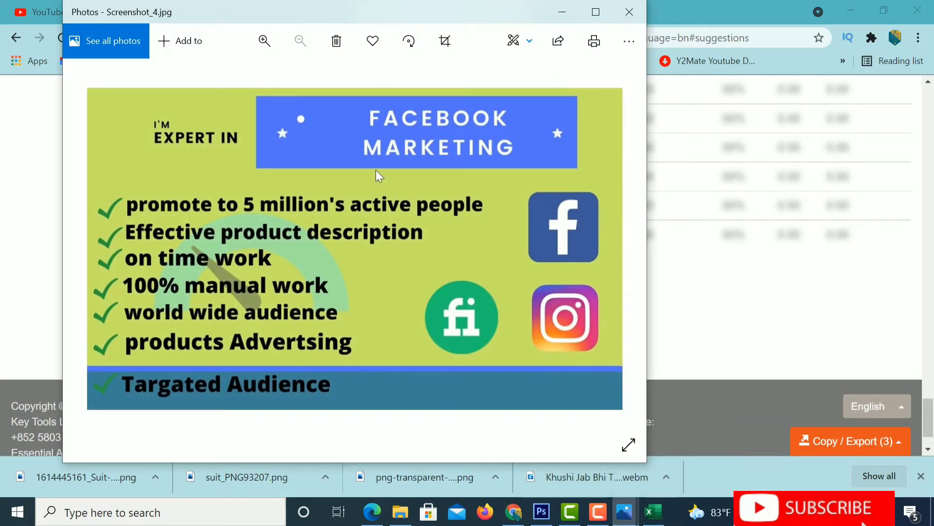
pyautogui.click(564, 13)
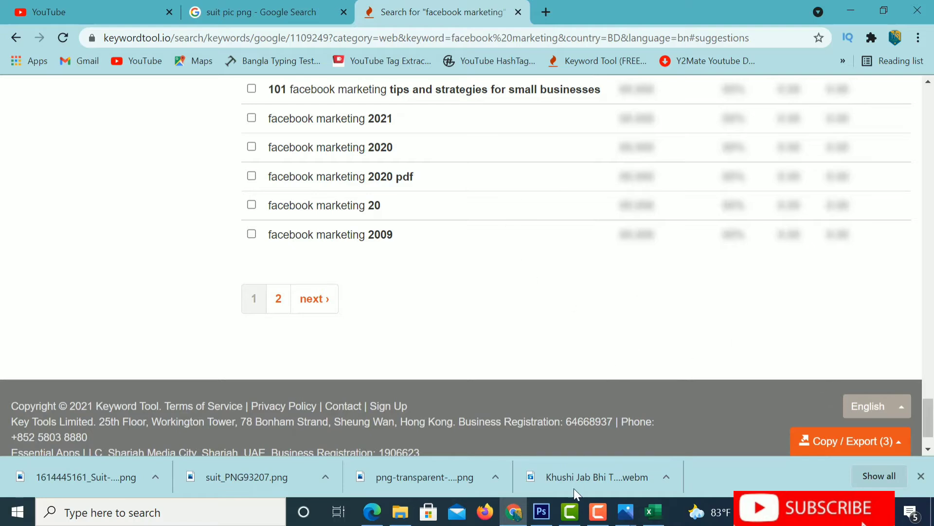
pyautogui.scroll(5, 627, 269)
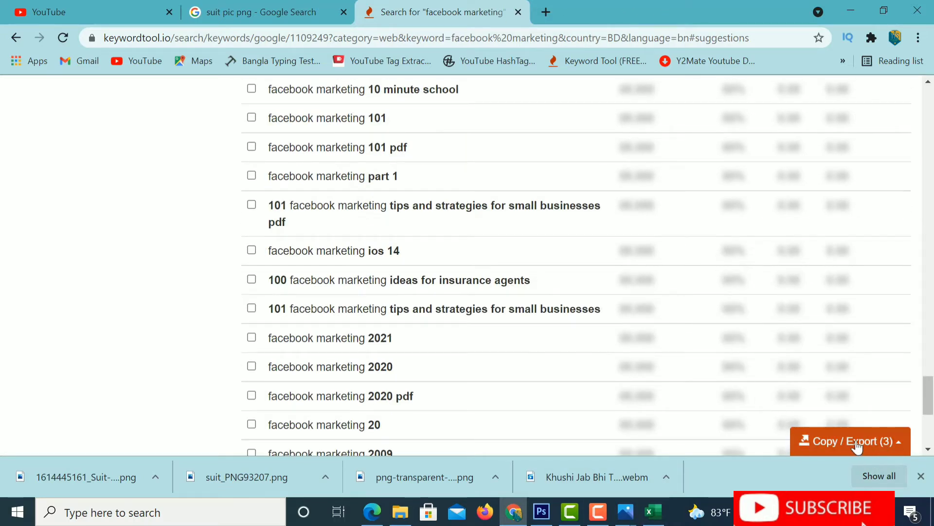
pyautogui.click(858, 445)
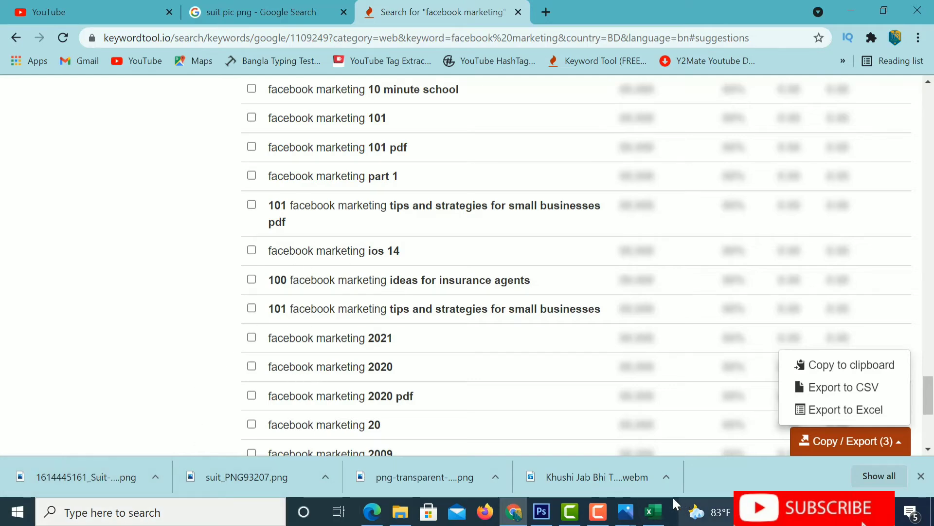
# - Switch to the Keyword Tool Export workbook in Excel and copy the keyword range A1:F89
pyautogui.click(655, 512)
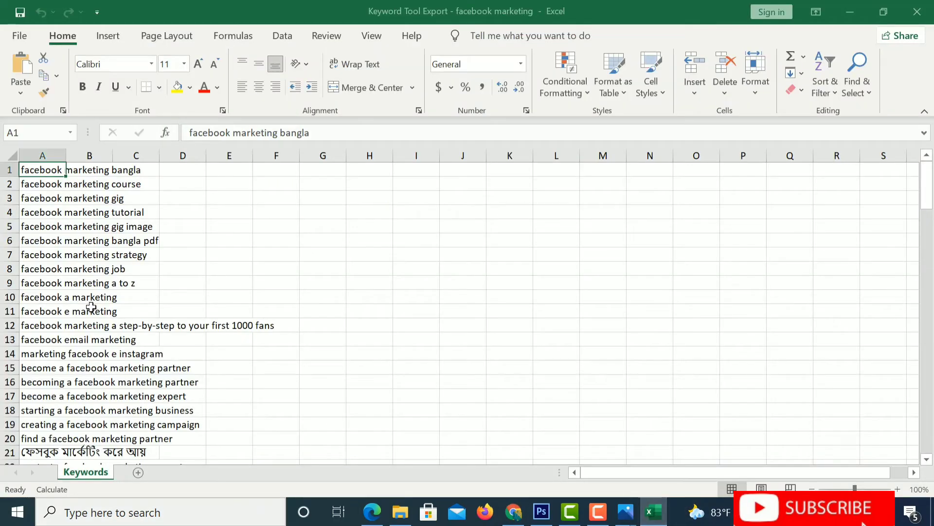
pyautogui.click(302, 290)
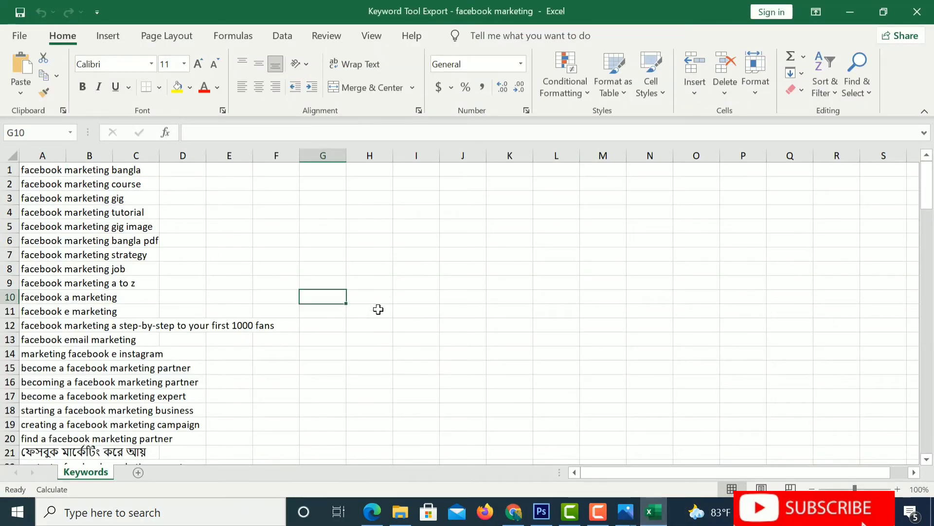
pyautogui.click(196, 225)
pyautogui.moveTo(35, 171); pyautogui.dragTo(274, 458)
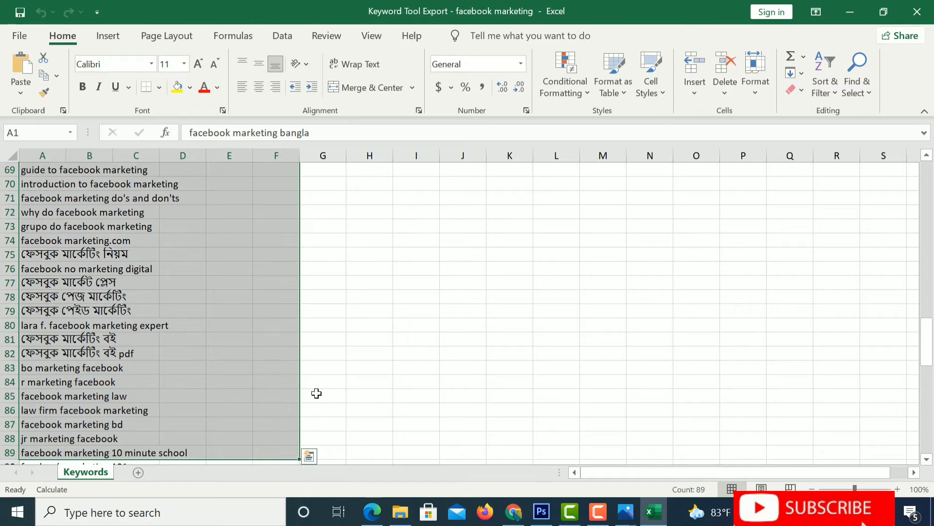
pyautogui.hotkey('ctrl', 'c')
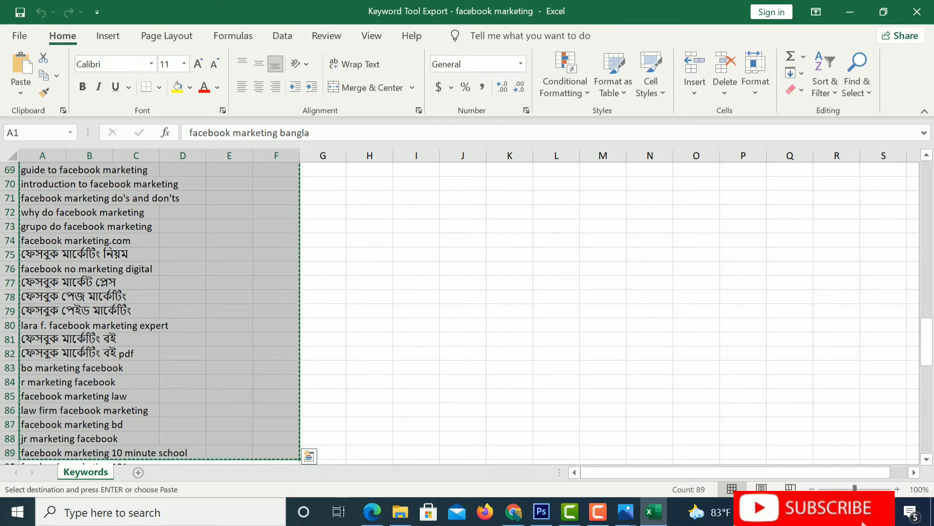
# - Open the properties of the Screenshot_4 image in the Downloads folder
pyautogui.moveTo(625, 514)
pyautogui.click(633, 436)
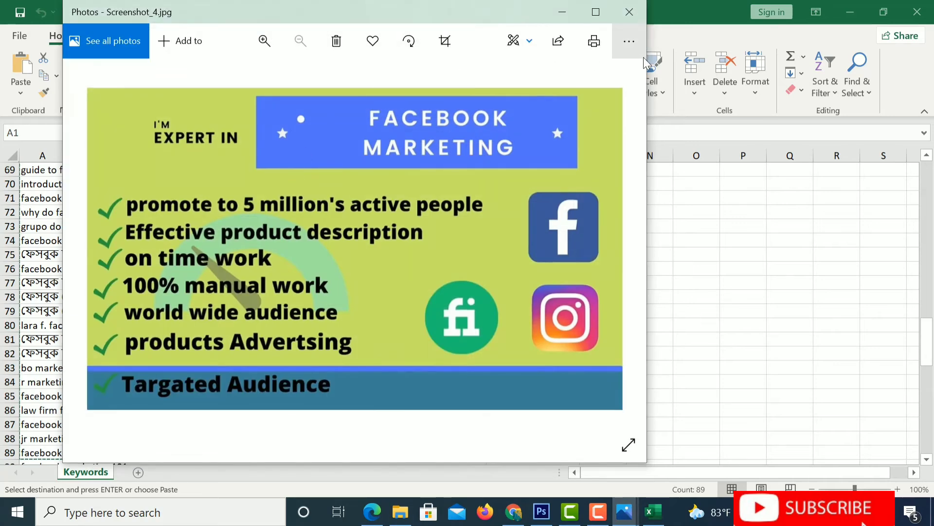
pyautogui.click(400, 512)
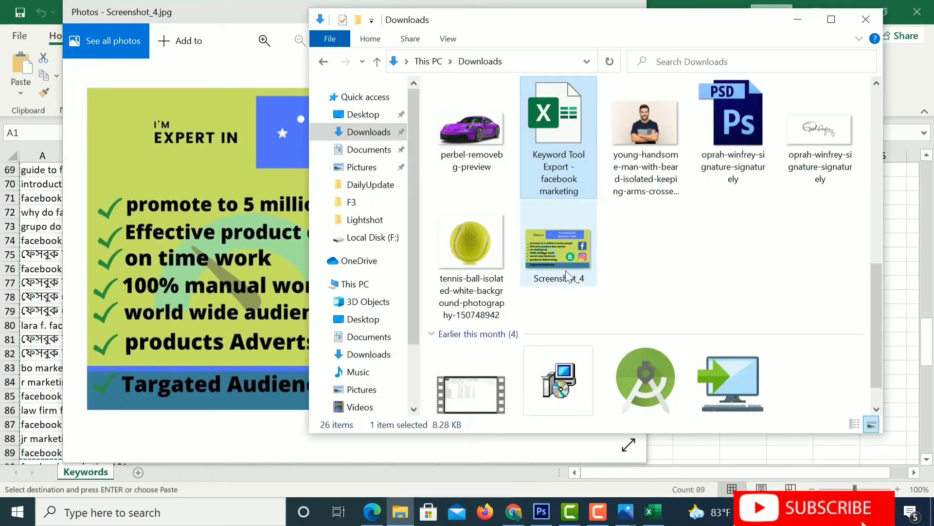
pyautogui.click(565, 244)
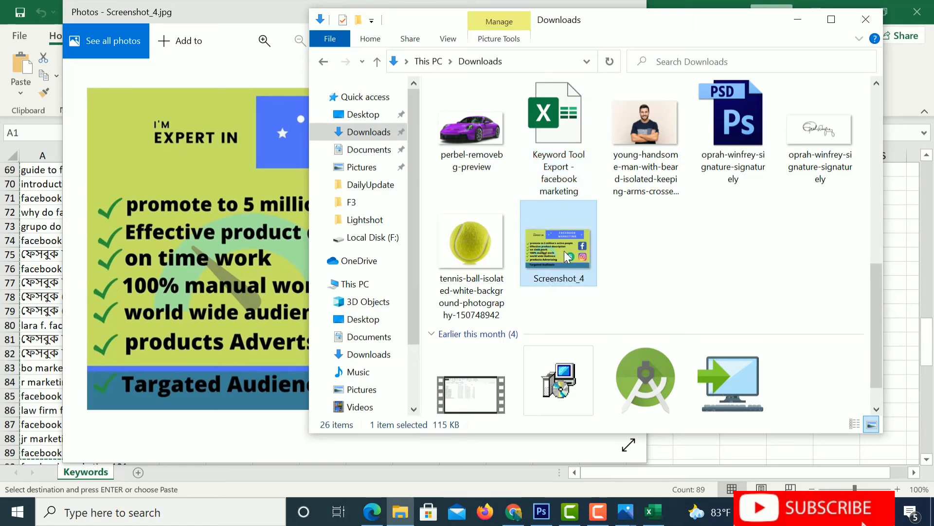
pyautogui.rightClick(565, 250)
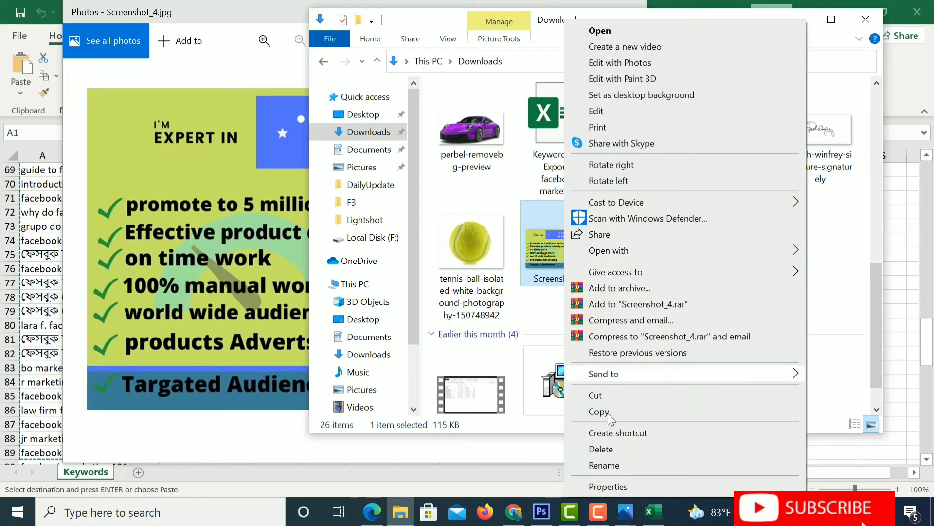
pyautogui.click(606, 486)
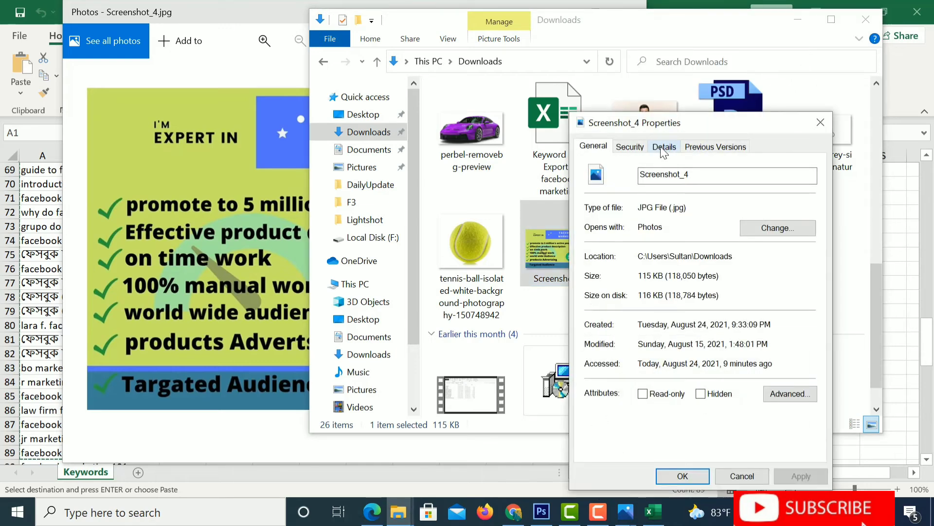
# - Enter "facebook marketing" as the image's file name in its properties
pyautogui.moveTo(690, 174); pyautogui.dragTo(638, 174)
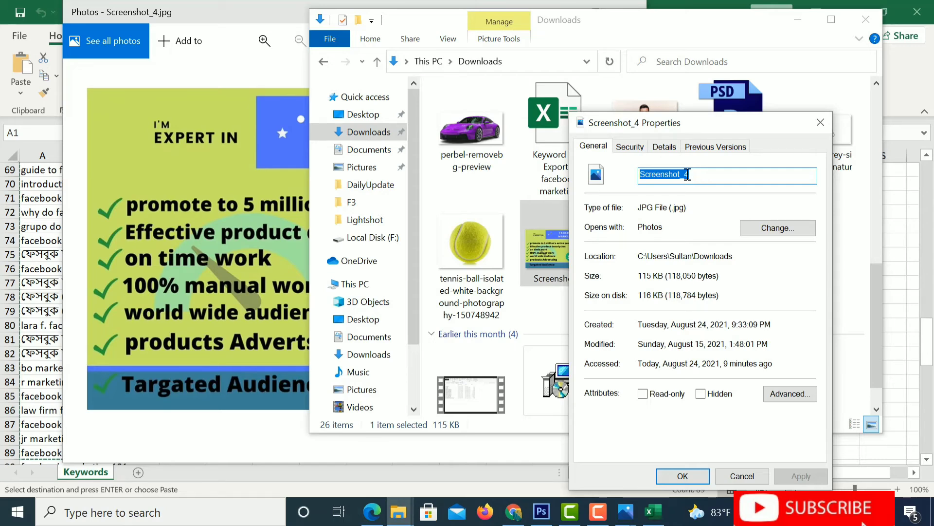
pyautogui.write('facebook marketing')
pyautogui.moveTo(737, 176); pyautogui.dragTo(613, 177)
# - Set the Title in the image's detail properties to "facebook marketing"
pyautogui.click(632, 148)
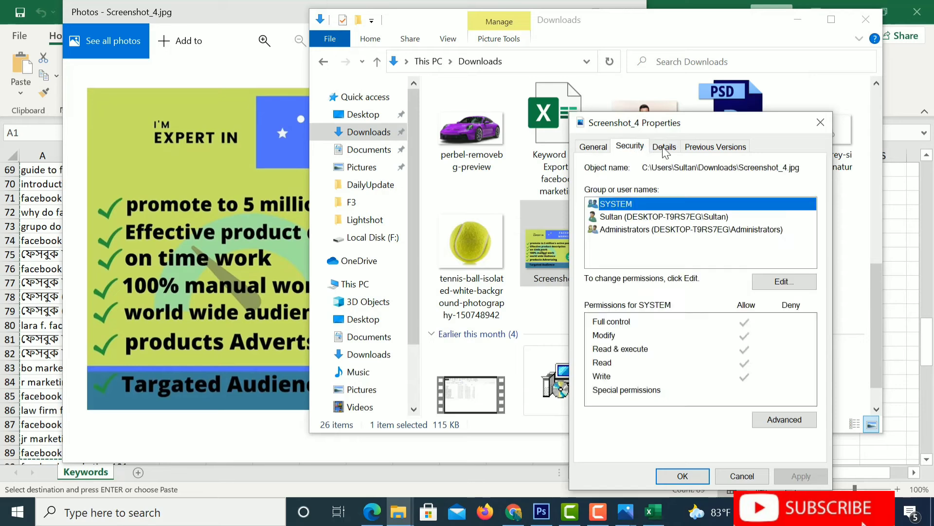
pyautogui.click(665, 147)
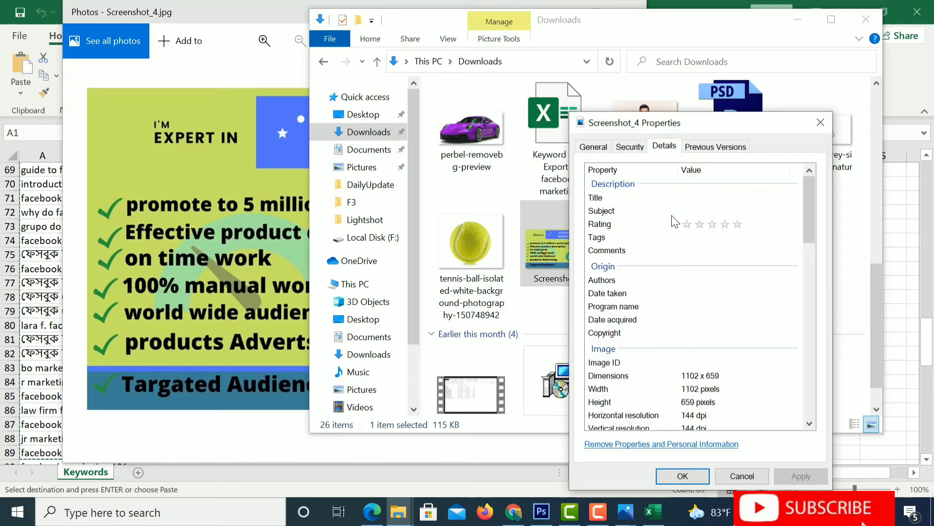
pyautogui.click(603, 196)
pyautogui.click(692, 198)
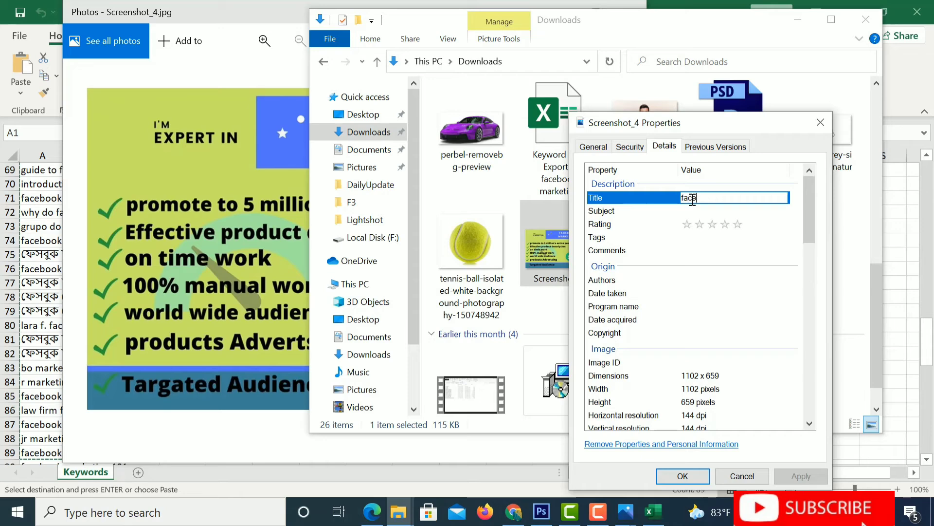
pyautogui.write('facebook marketing')
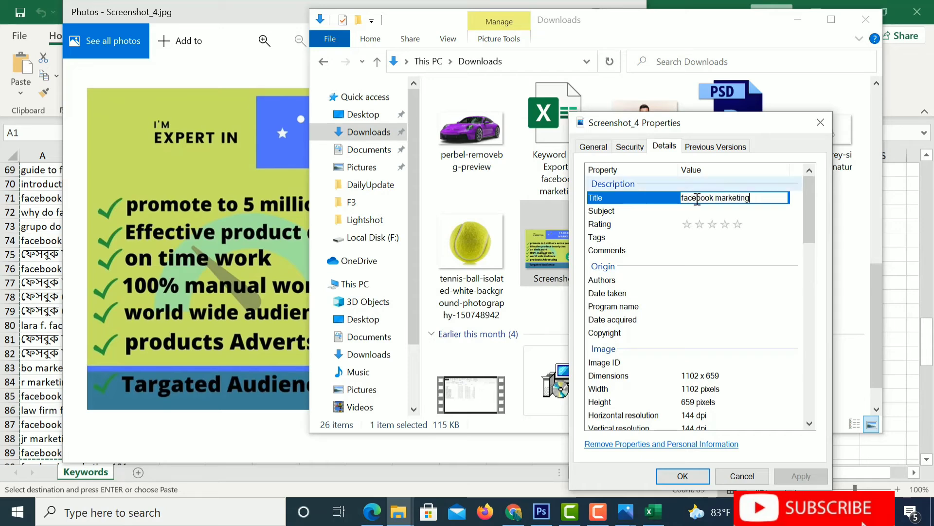
# - Set the image's Subject to "facebook marketing" and its Rating to five stars
pyautogui.click(700, 211)
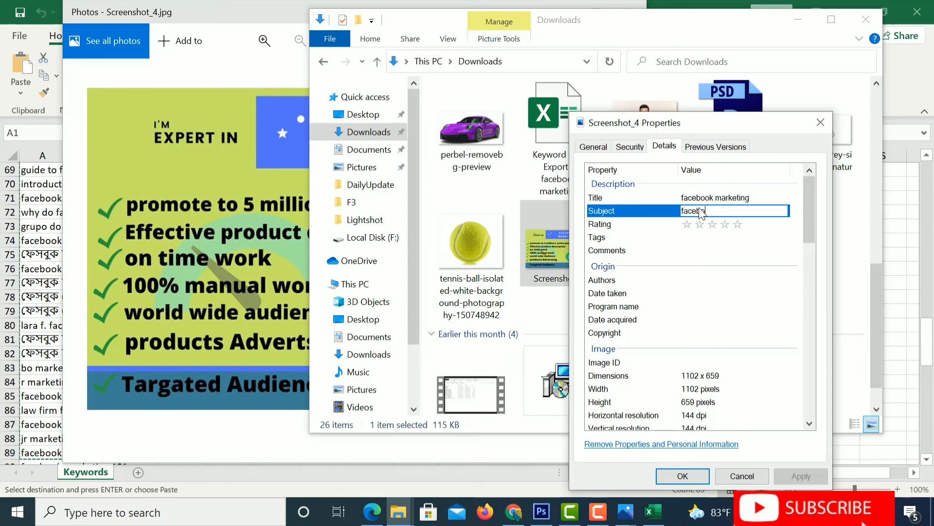
pyautogui.write('facebook marketing')
pyautogui.click(614, 236)
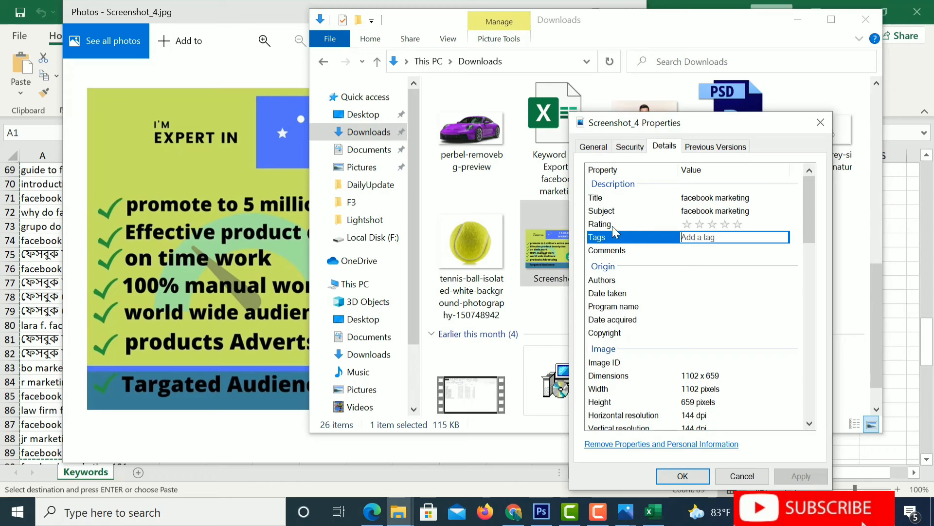
pyautogui.click(738, 224)
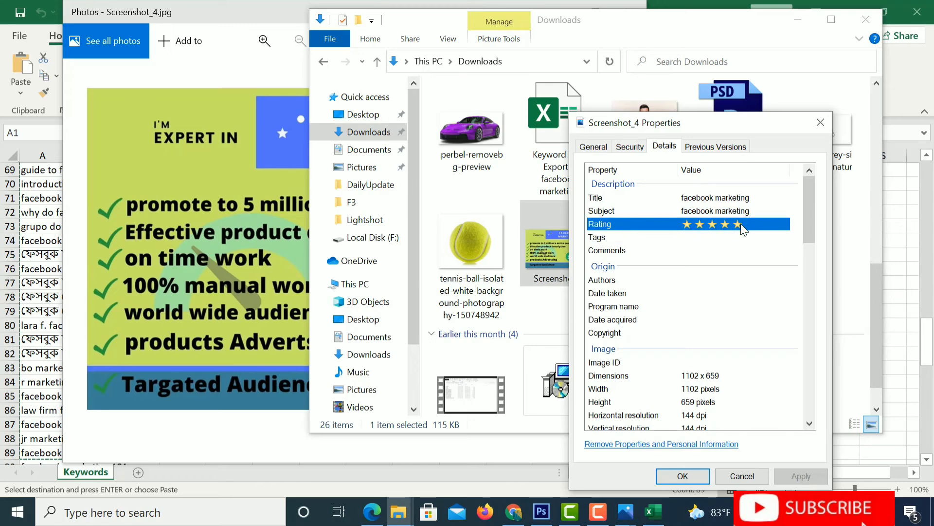
# - Paste the copied keyword list into the image's Tags property and look back through the pasted entries
pyautogui.click(712, 237)
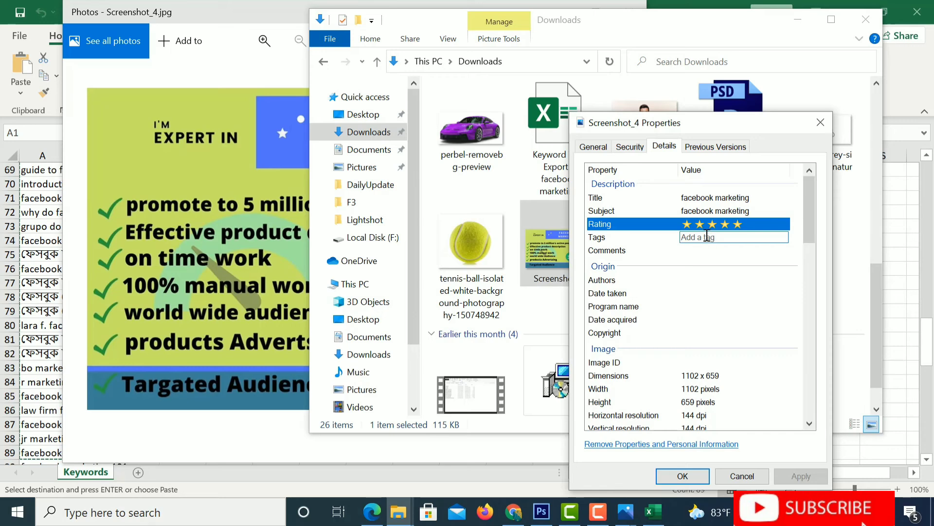
pyautogui.hotkey('ctrl', 'v')
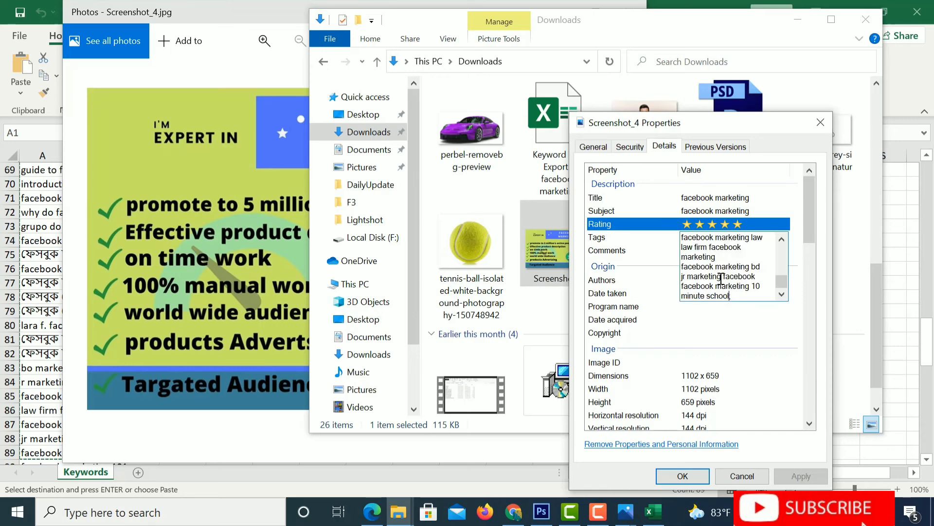
pyautogui.scroll(8, 752, 284)
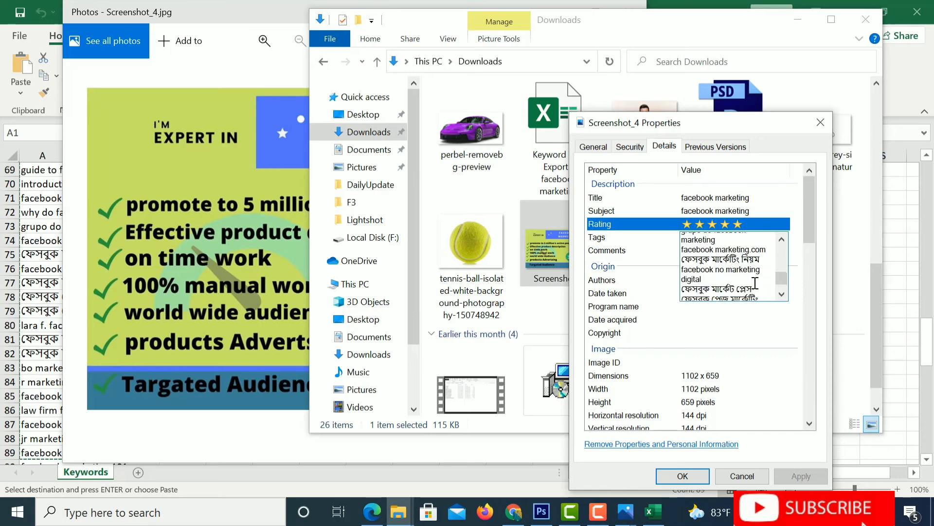
# - Review the pasted keywords in the image's Tags property through to the end of the list and leave the field
pyautogui.scroll(4, 756, 283)
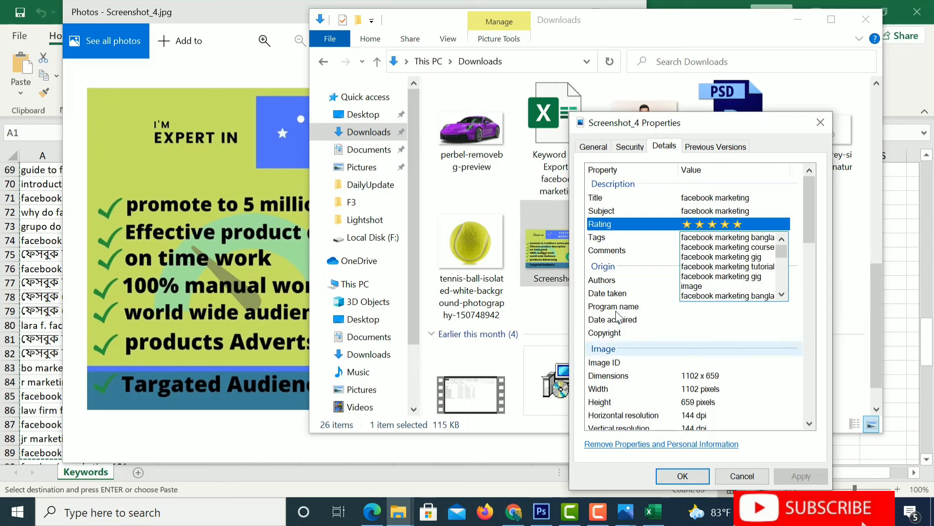
pyautogui.scroll(-5, 750, 275)
pyautogui.scroll(-1, 750, 275)
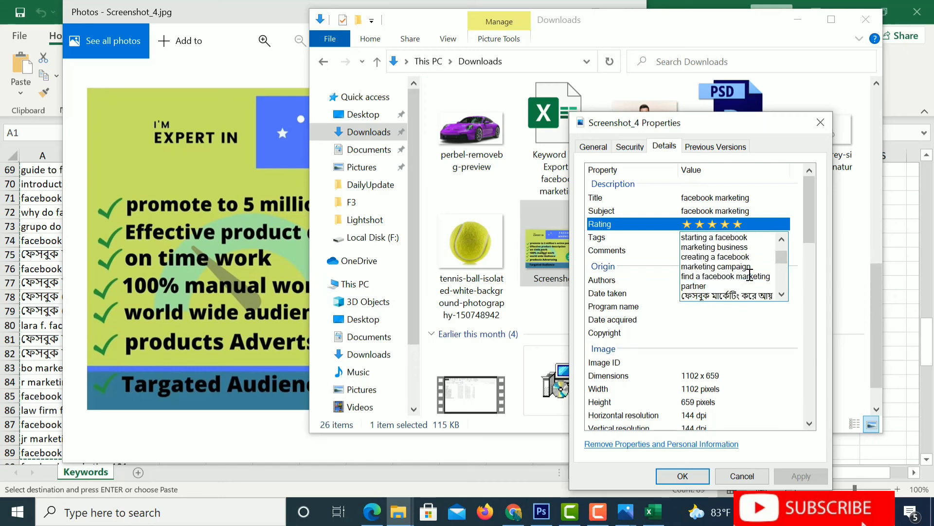
pyautogui.scroll(-6, 735, 261)
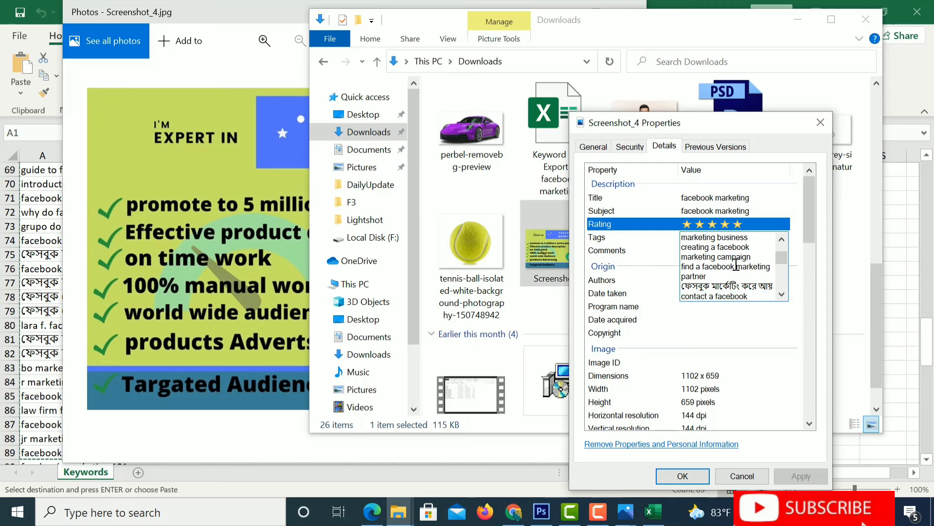
pyautogui.scroll(-6, 746, 271)
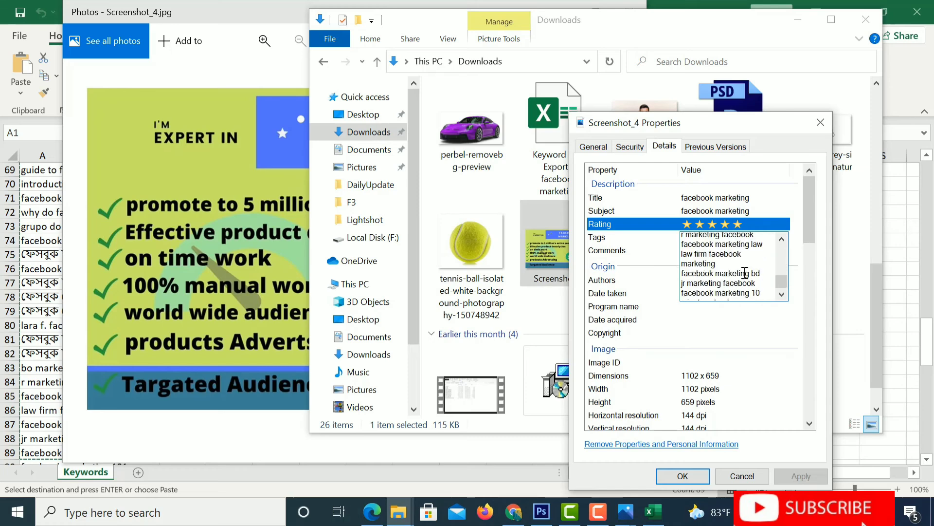
pyautogui.click(744, 332)
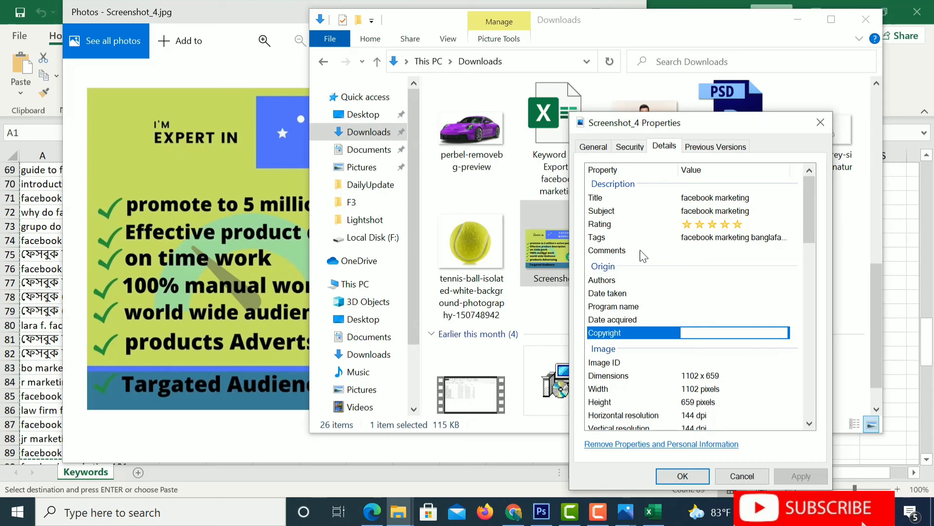
# - Paste the copied keyword list into the image's Comments property
pyautogui.click(710, 250)
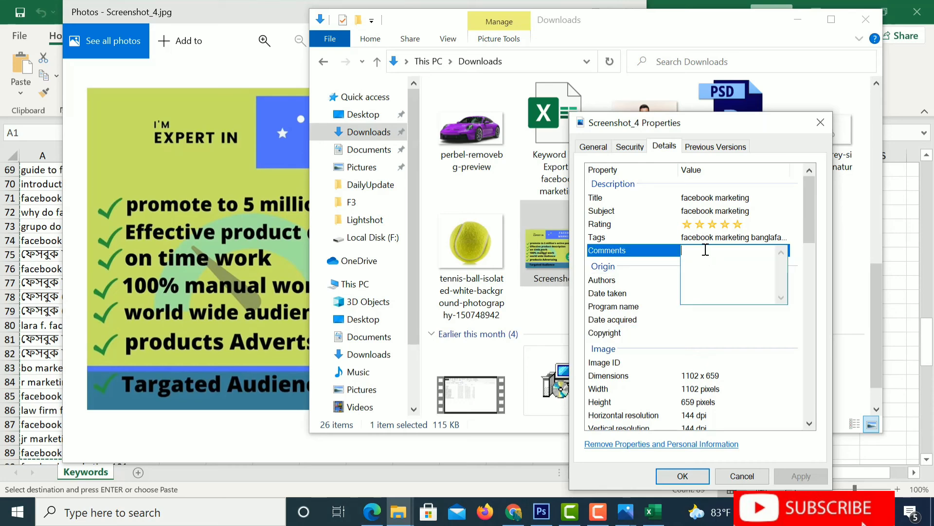
pyautogui.hotkey('ctrl', 'v')
pyautogui.click(728, 321)
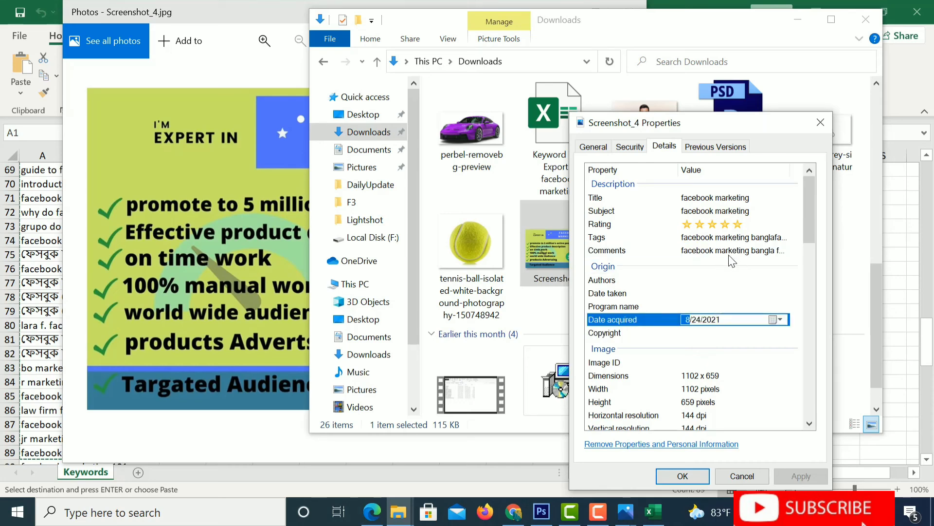
# - Go through the Authors, Date taken, Program name and remaining detail properties, leaving them blank, and save the image's properties
pyautogui.click(709, 293)
pyautogui.click(710, 281)
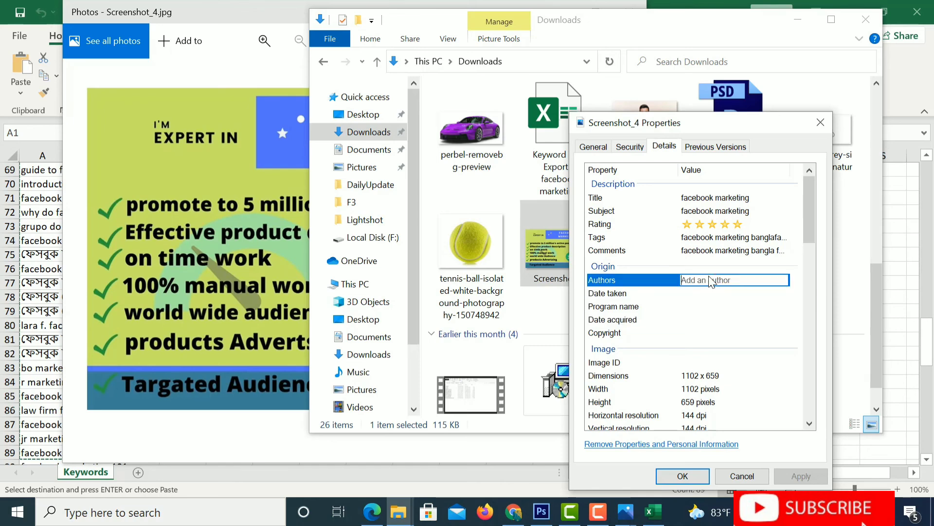
pyautogui.click(711, 294)
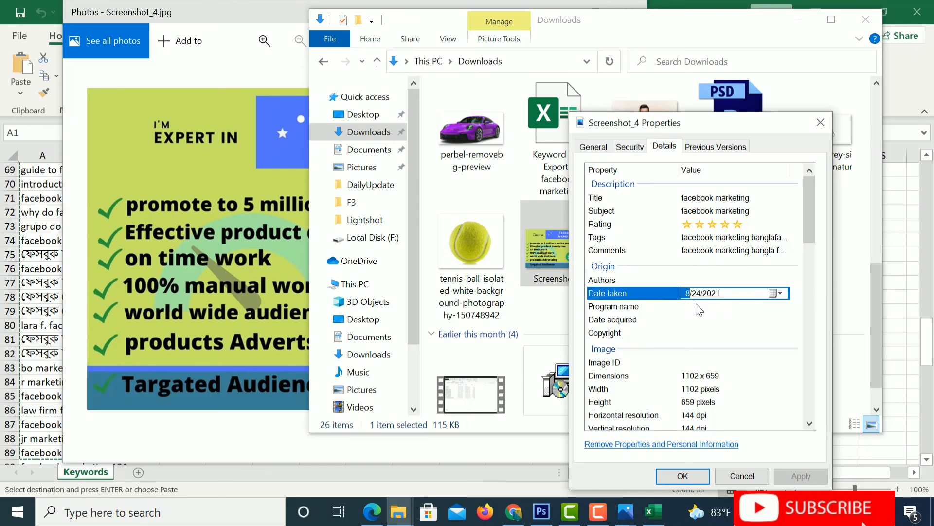
pyautogui.click(726, 307)
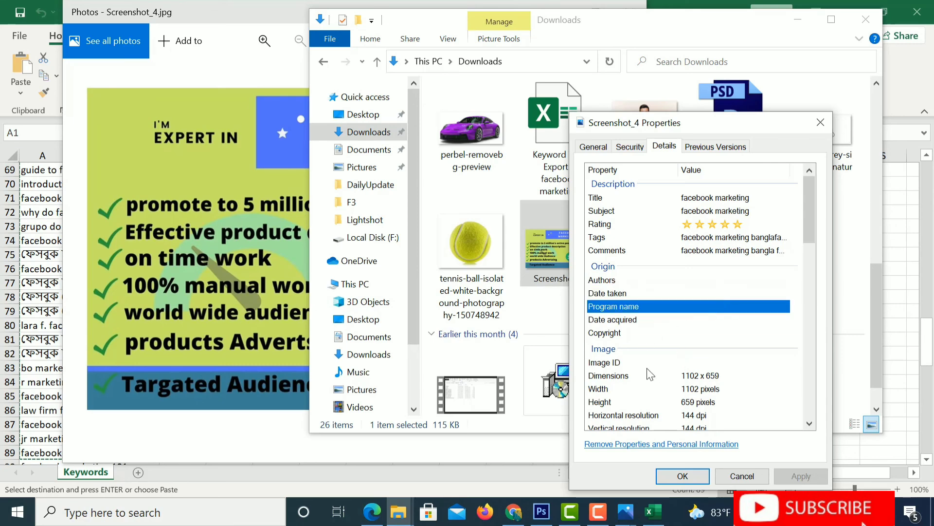
pyautogui.scroll(-15, 693, 395)
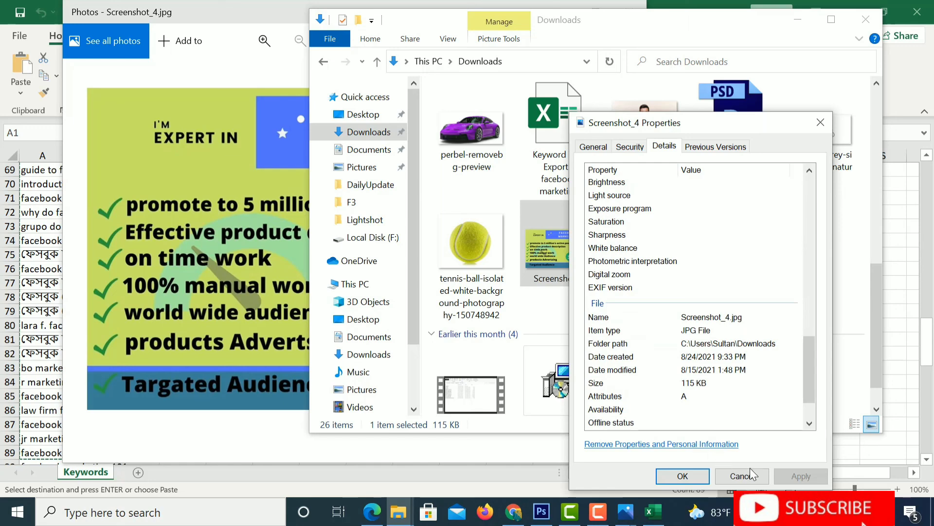
pyautogui.click(683, 476)
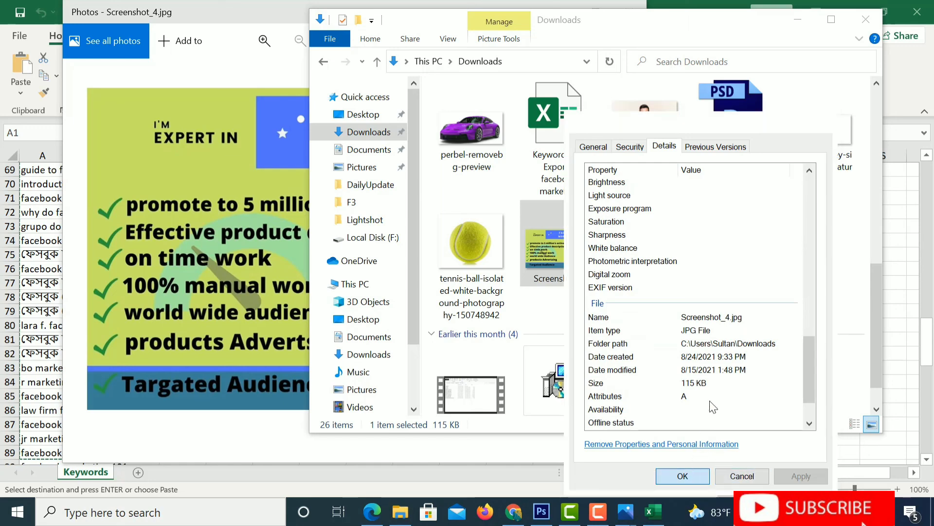
# - Reopen the detail properties of the facebook marketing image to check the saved metadata, and close them without making changes
pyautogui.rightClick(490, 244)
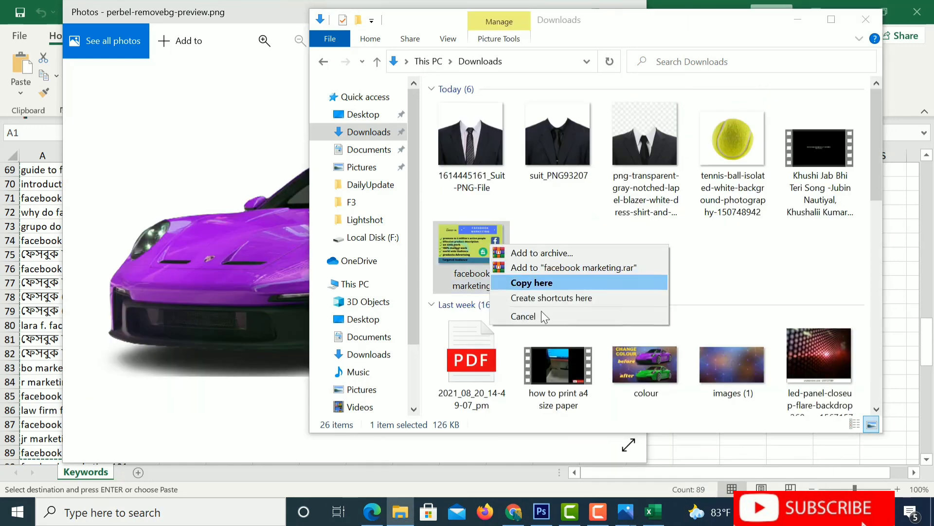
pyautogui.press('Escape')
pyautogui.rightClick(471, 243)
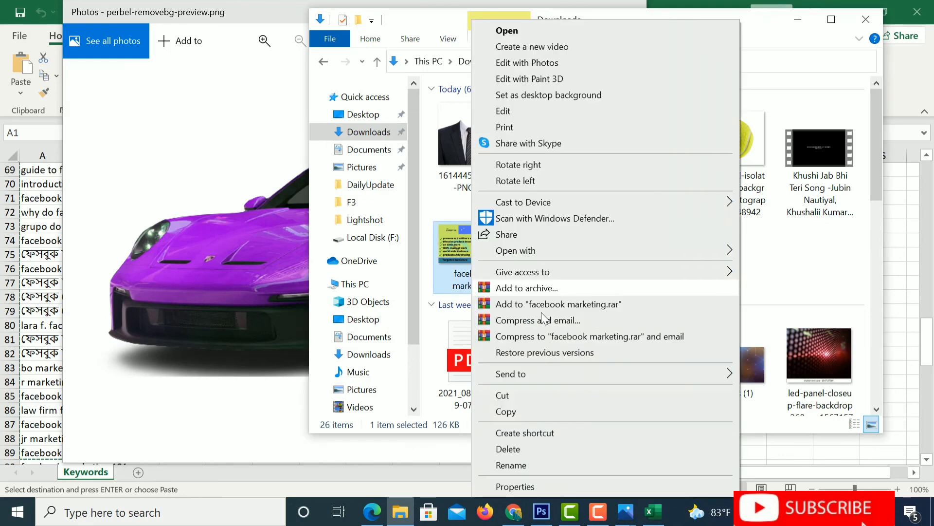
pyautogui.click(547, 484)
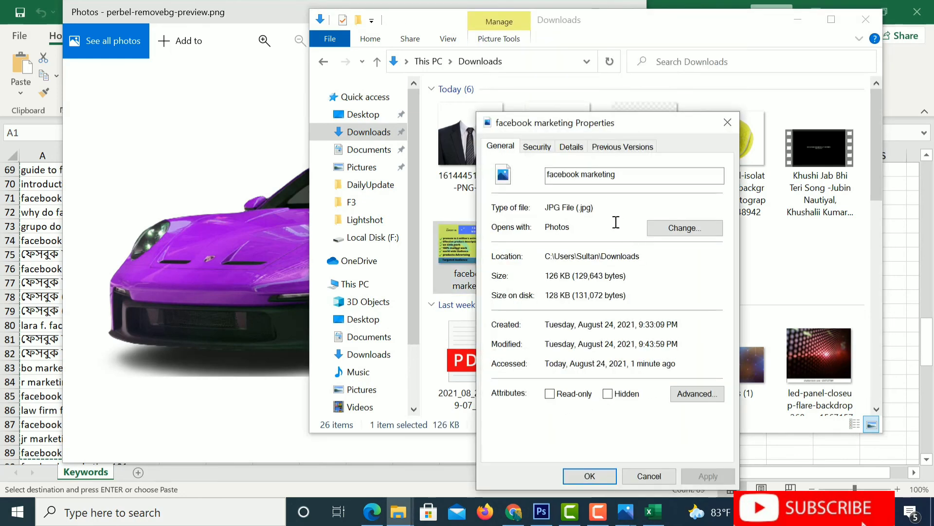
pyautogui.click(583, 153)
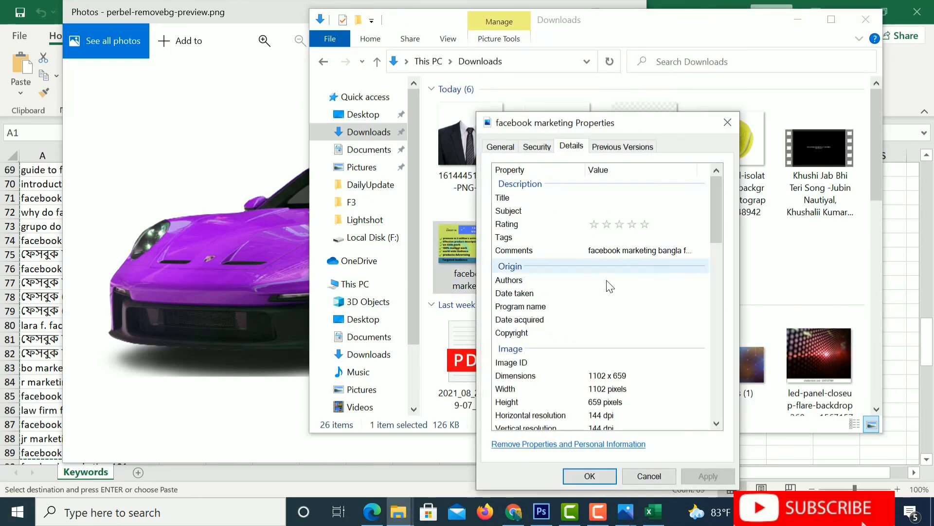
pyautogui.click(608, 283)
pyautogui.click(638, 294)
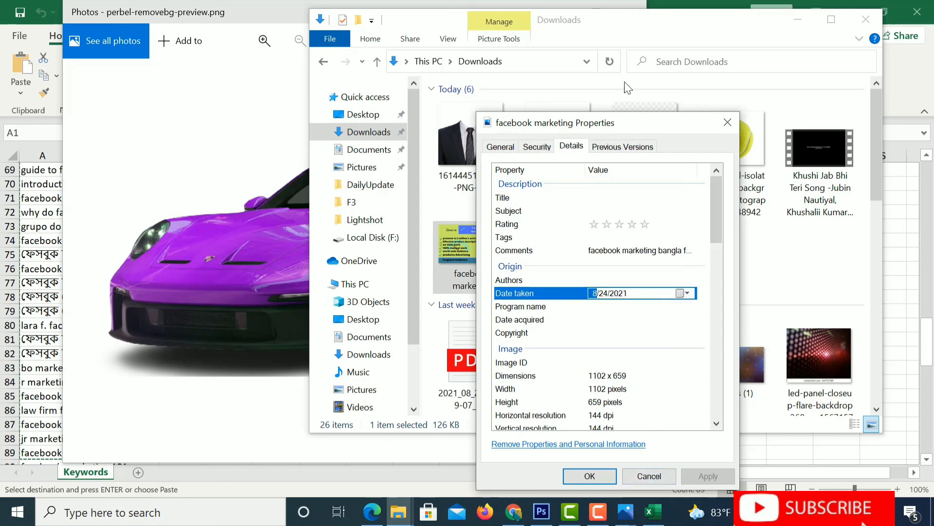
pyautogui.click(728, 123)
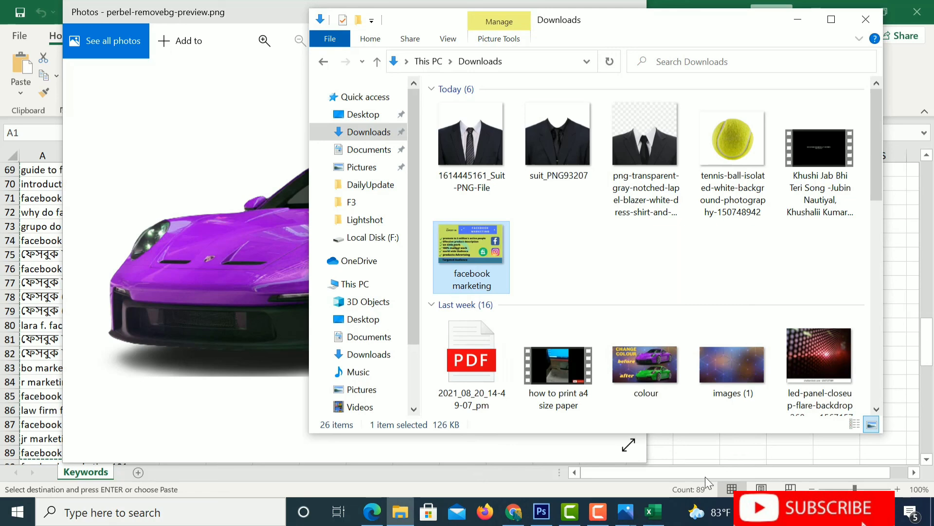